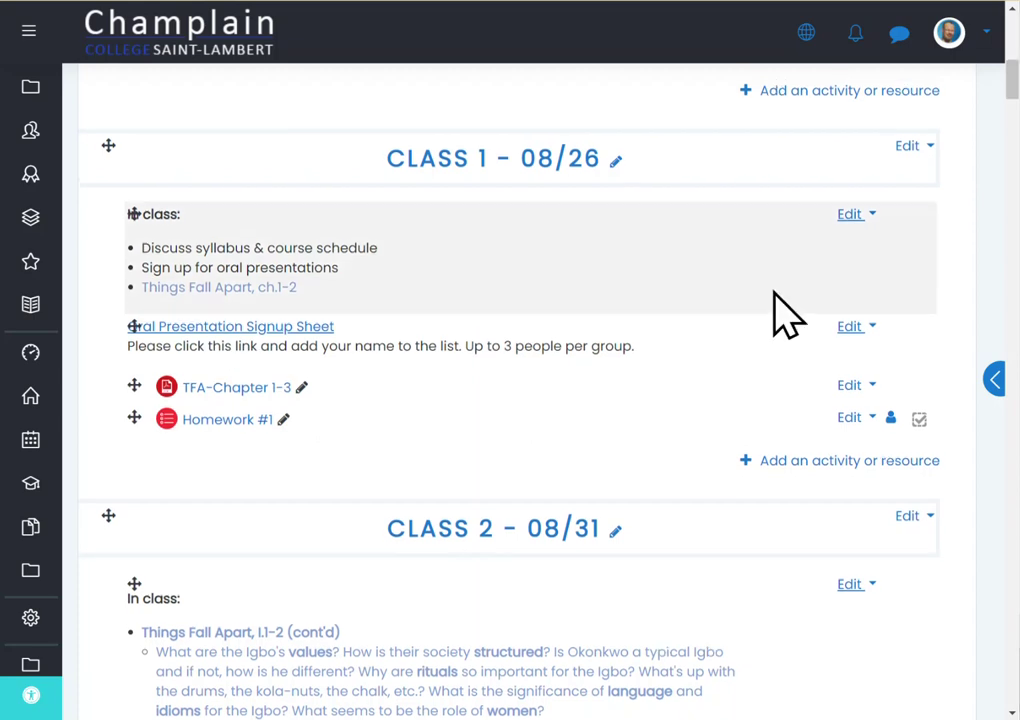
Examine the existing course page, from its general resources to the Class 1 - 08/26 section
{"action": "scroll", "coordinate": [758, 257], "scroll_direction": "up", "scroll_amount": 1}
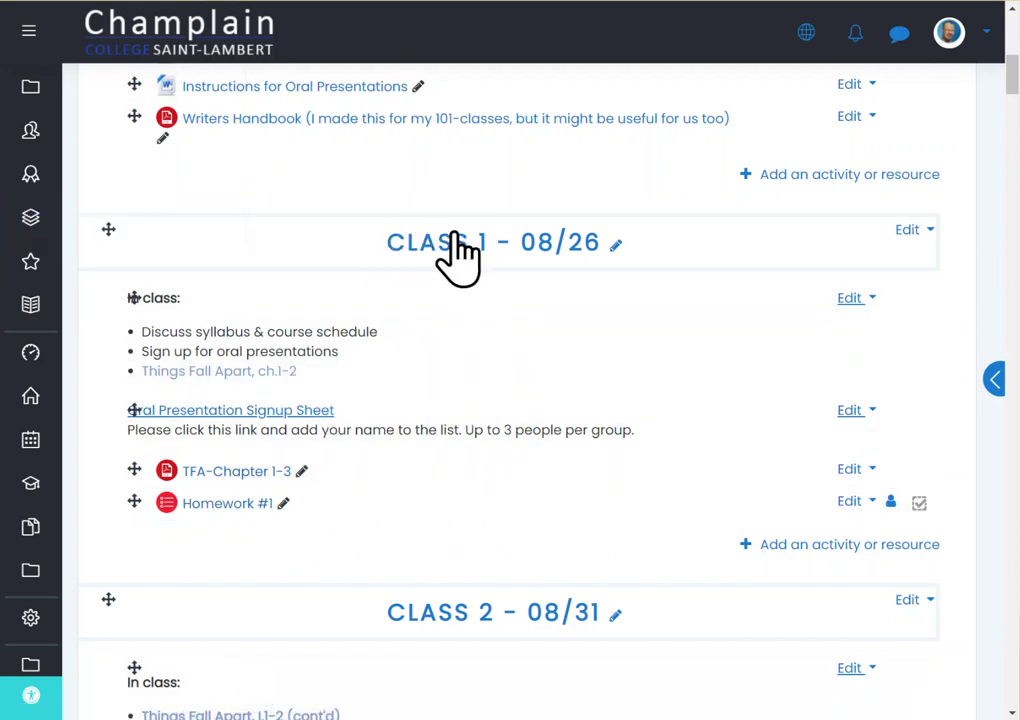
{"action": "scroll", "coordinate": [600, 335], "scroll_direction": "up", "scroll_amount": 3}
{"action": "scroll", "coordinate": [600, 335], "scroll_direction": "up", "scroll_amount": 3}
{"action": "scroll", "coordinate": [505, 296], "scroll_direction": "down", "scroll_amount": 4}
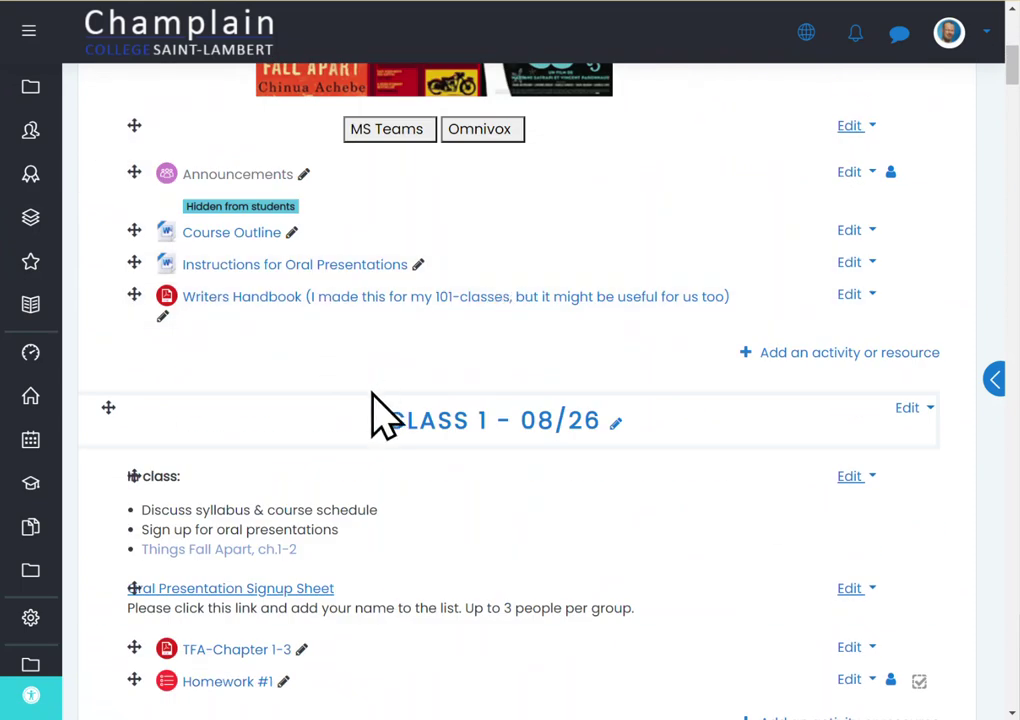
{"action": "left_click_drag", "start_coordinate": [384, 420], "coordinate": [512, 422]}
{"action": "left_click_drag", "start_coordinate": [729, 440], "coordinate": [365, 455]}
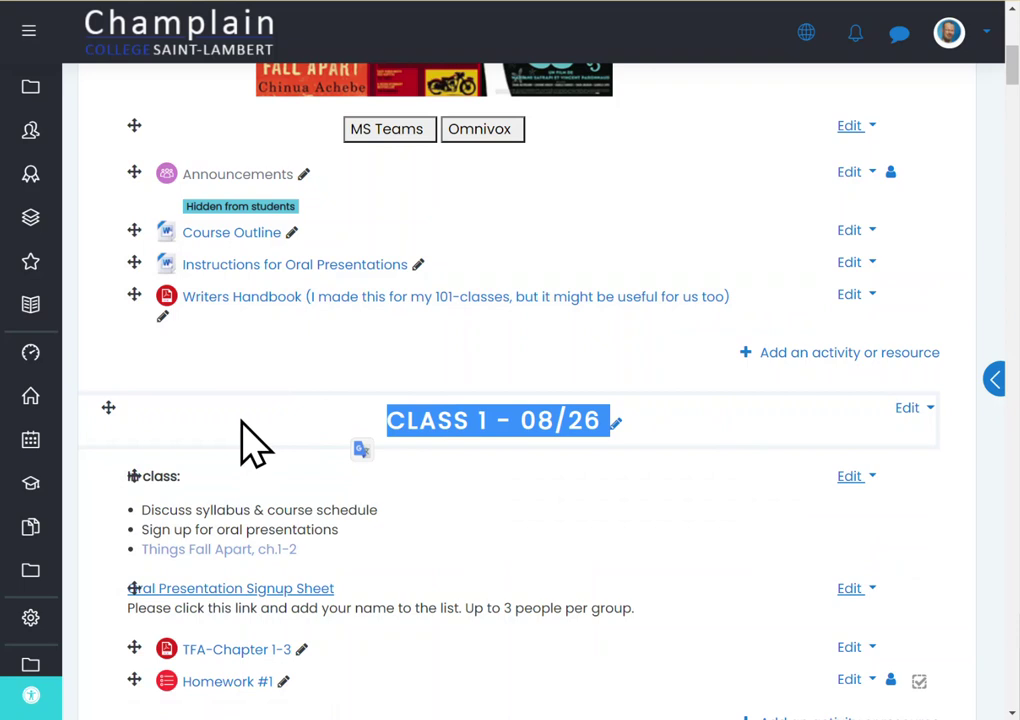
{"action": "left_click", "coordinate": [241, 419]}
{"action": "scroll", "coordinate": [285, 345], "scroll_direction": "down", "scroll_amount": 2}
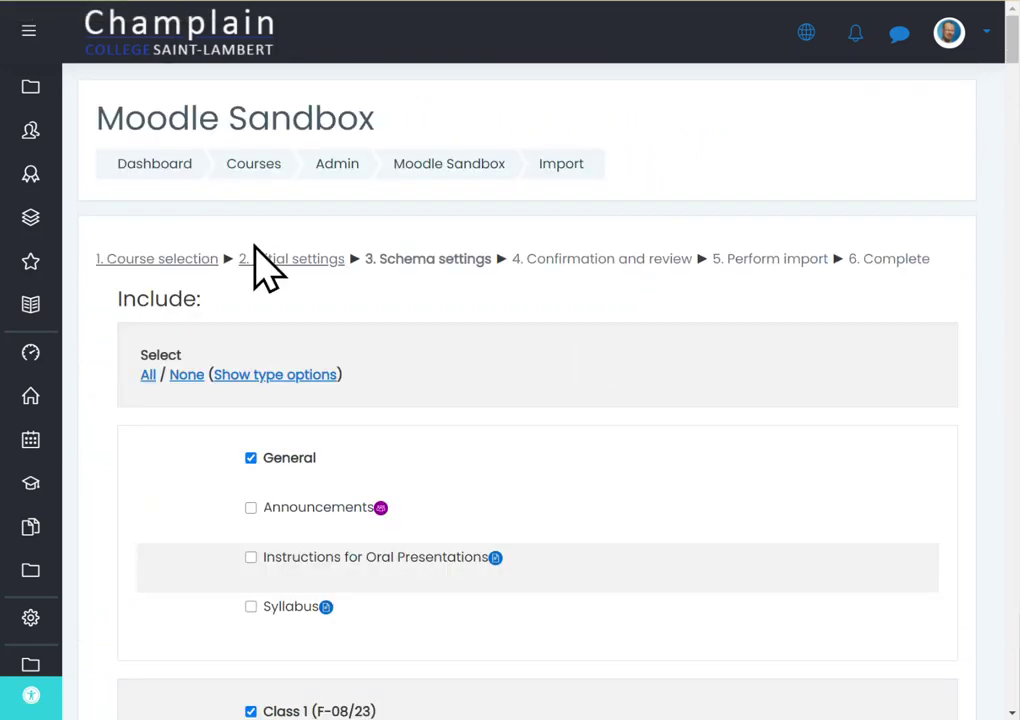
Leave the unfinished import for the Moodle Sandbox course page and start a new course import there
{"action": "left_click", "coordinate": [405, 172]}
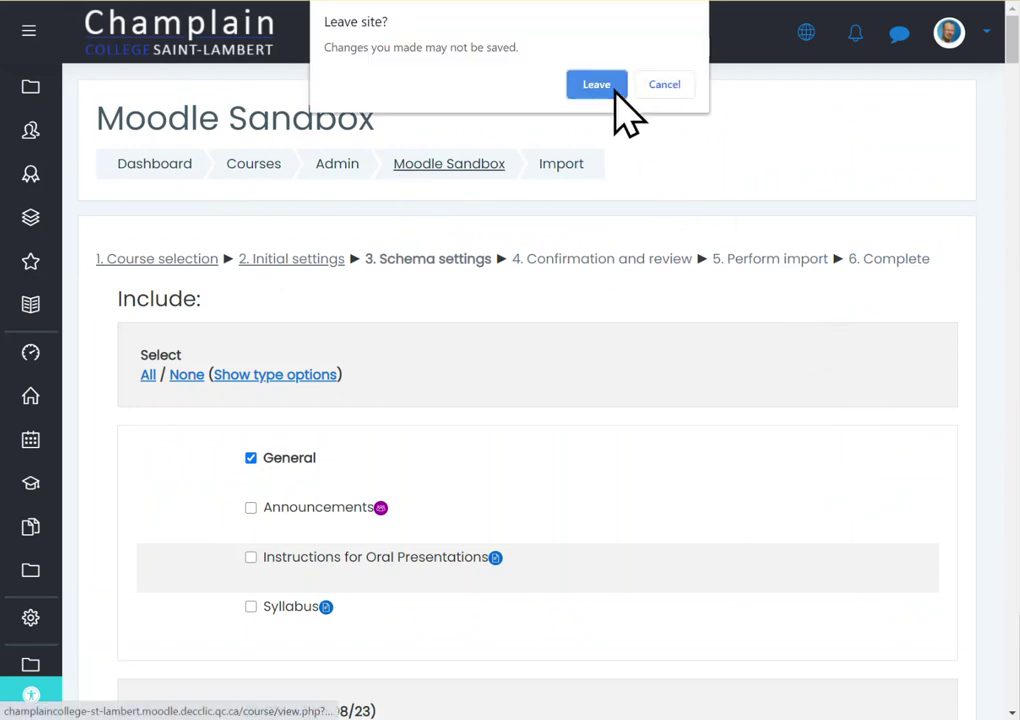
{"action": "left_click", "coordinate": [605, 86]}
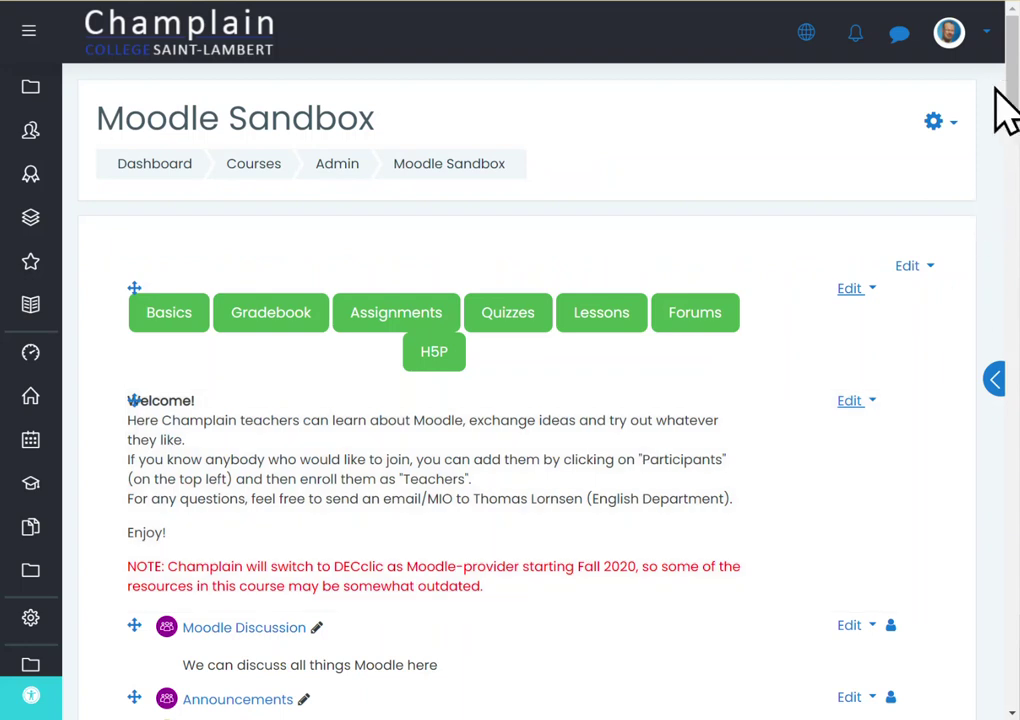
{"action": "mouse_move", "coordinate": [1012, 85]}
{"action": "left_mouse_down"}
{"action": "mouse_move", "coordinate": [1012, 593]}
{"action": "mouse_move", "coordinate": [1012, 85]}
{"action": "left_mouse_up"}
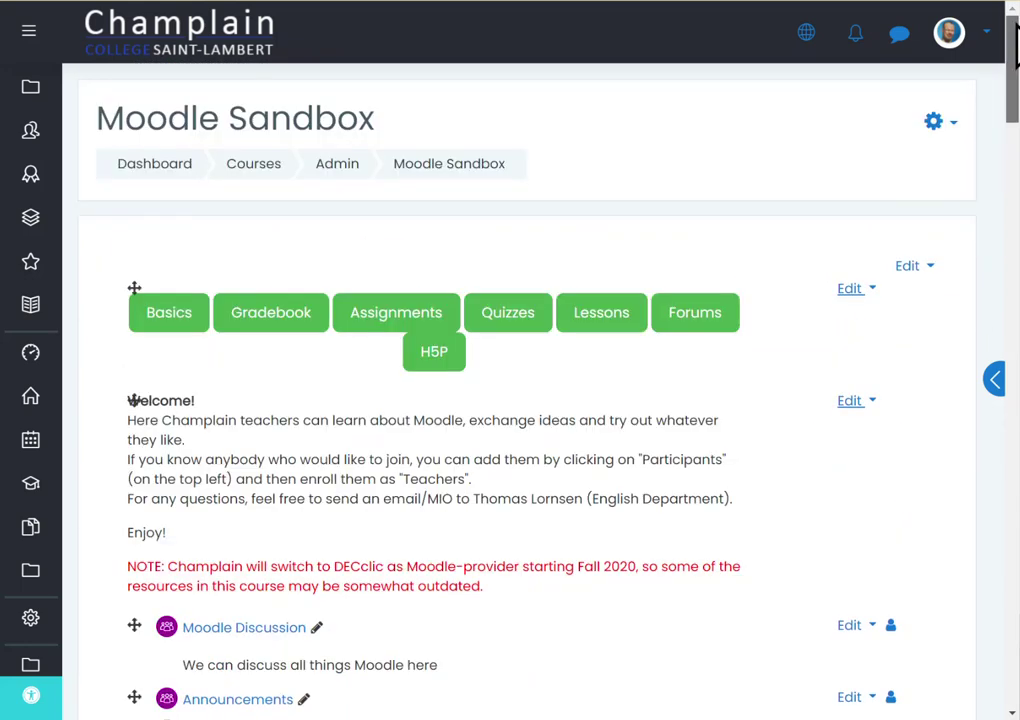
{"action": "left_click", "coordinate": [952, 123]}
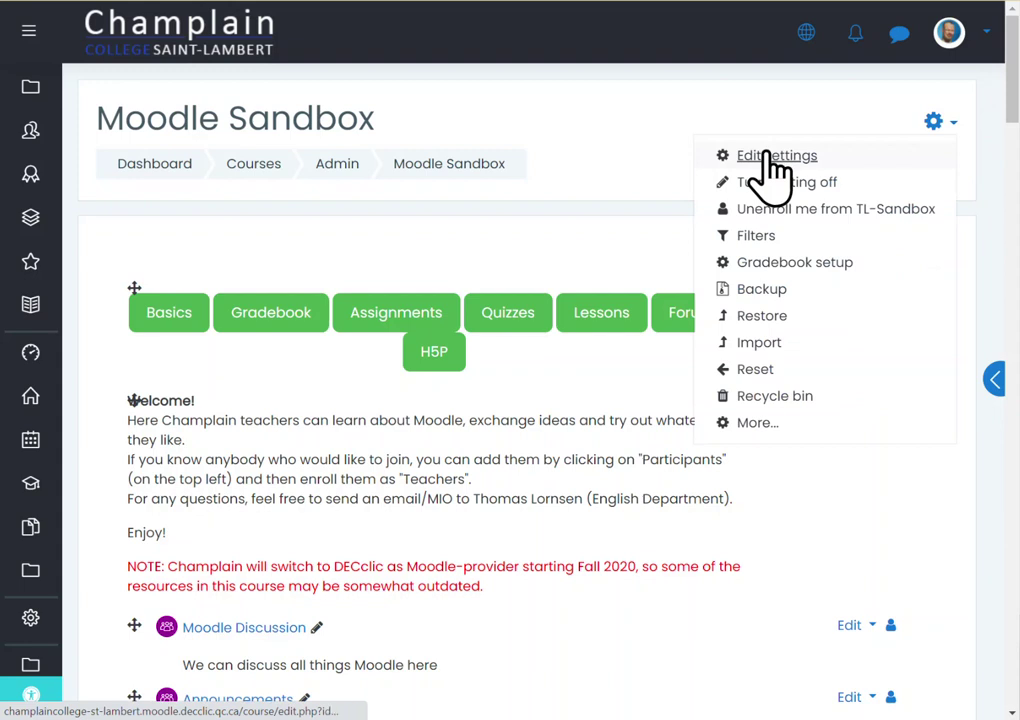
{"action": "left_click", "coordinate": [764, 343]}
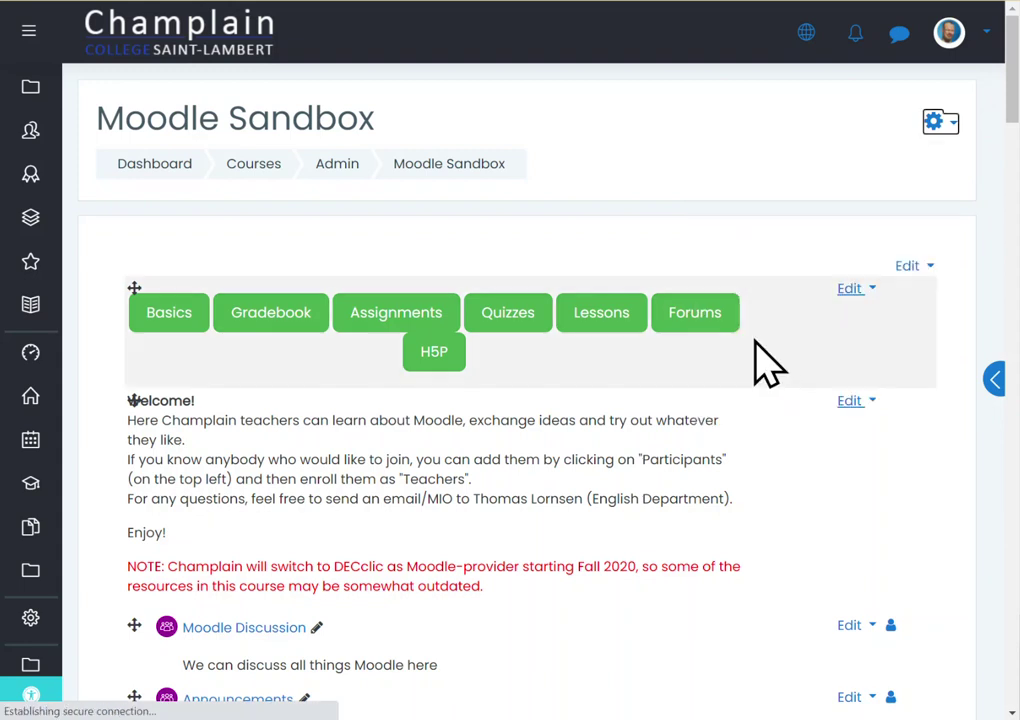
Search for "life writing" and choose the Fall 2019 English 102: Life Writing course (603-102-MQ-S00014-F19) as the import source
{"action": "scroll", "coordinate": [403, 376], "scroll_direction": "down", "scroll_amount": 6}
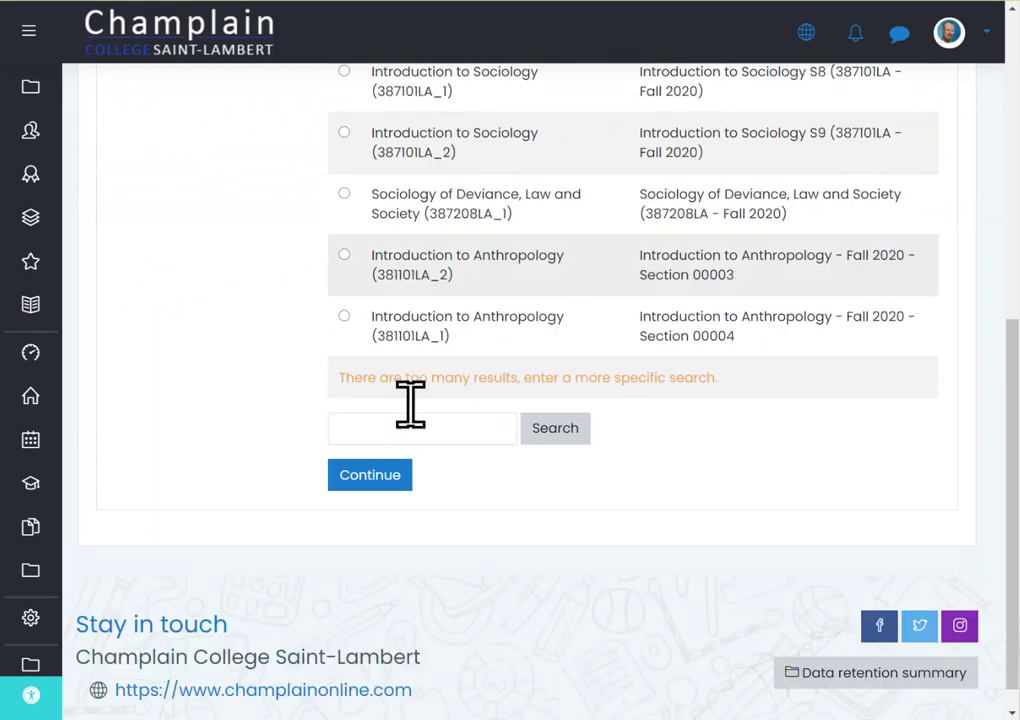
{"action": "scroll", "coordinate": [410, 404], "scroll_direction": "down", "scroll_amount": 1}
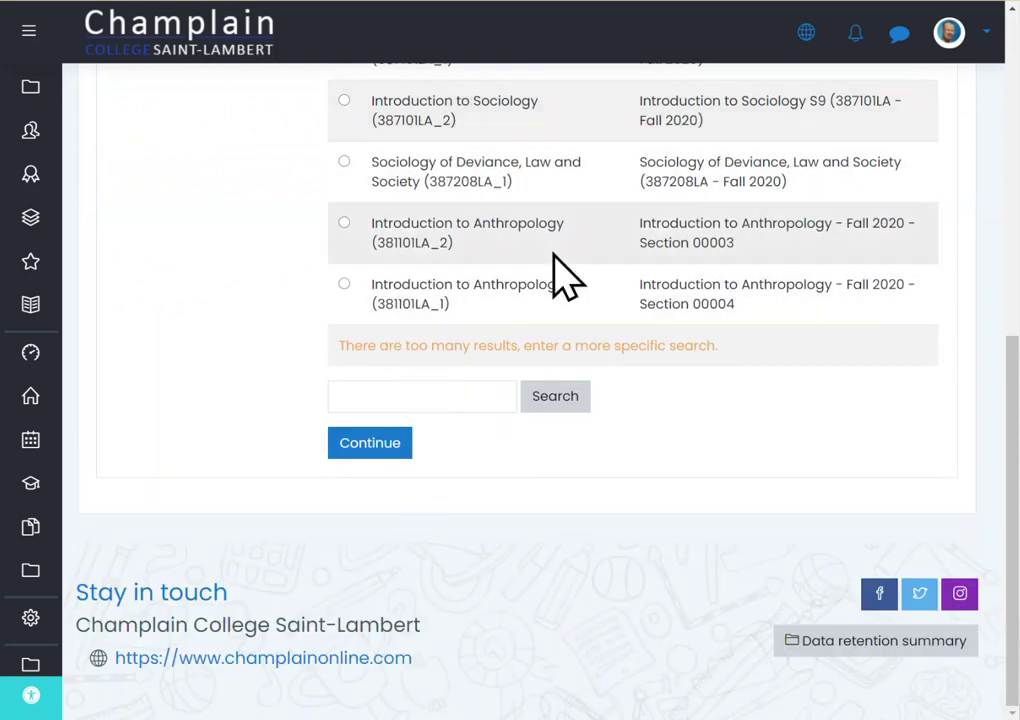
{"action": "left_click", "coordinate": [436, 390]}
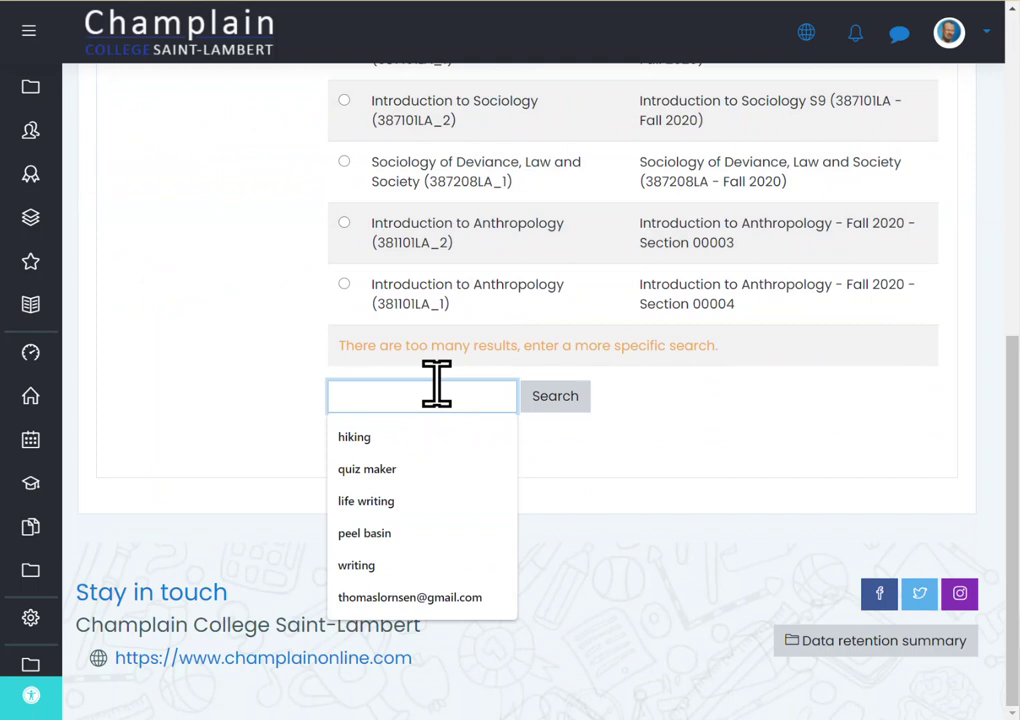
{"action": "left_click", "coordinate": [423, 502]}
{"action": "left_click", "coordinate": [582, 400]}
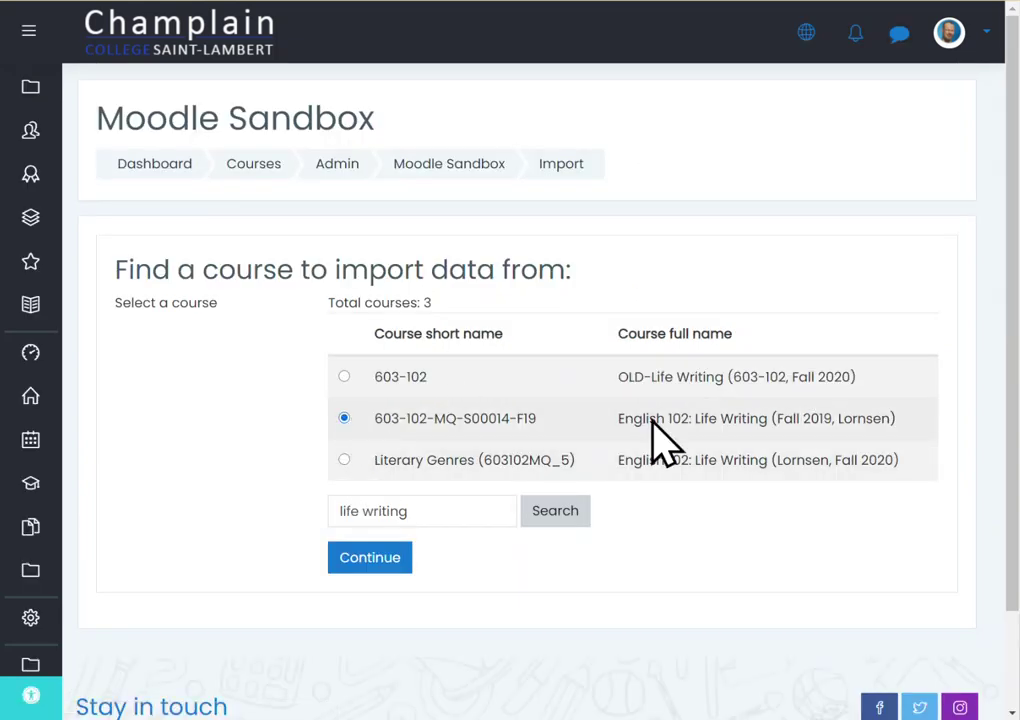
{"action": "left_click_drag", "start_coordinate": [900, 418], "coordinate": [567, 418]}
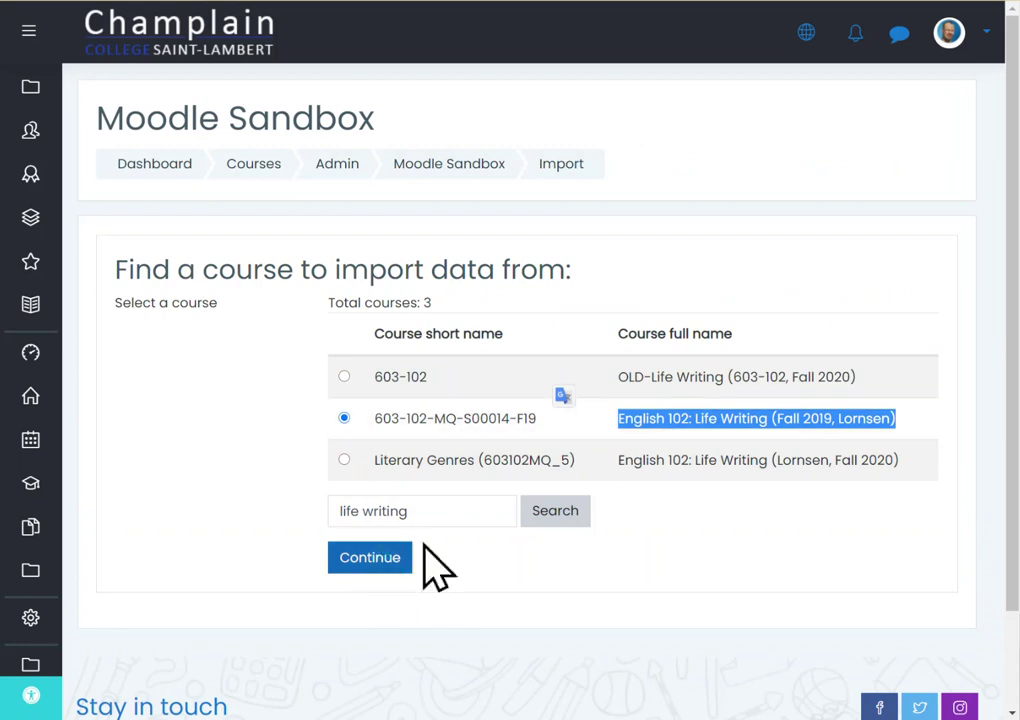
{"action": "left_click", "coordinate": [390, 557]}
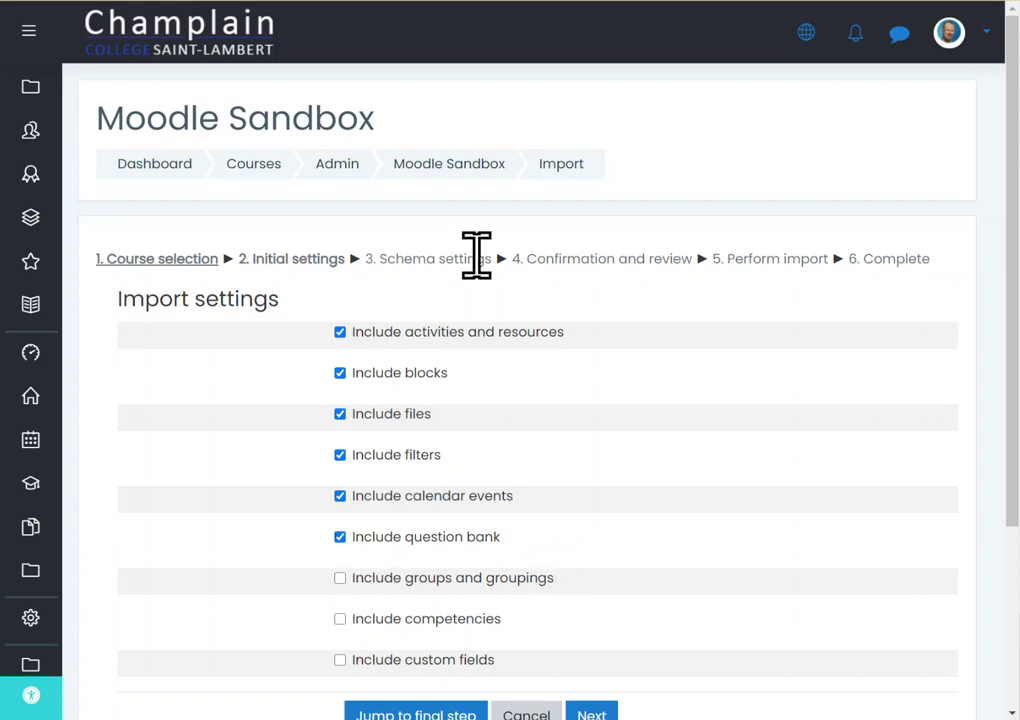
Exclude blocks, files, filters and calendar events in the import settings and continue to the schema settings
{"action": "left_click_drag", "start_coordinate": [372, 322], "coordinate": [587, 326]}
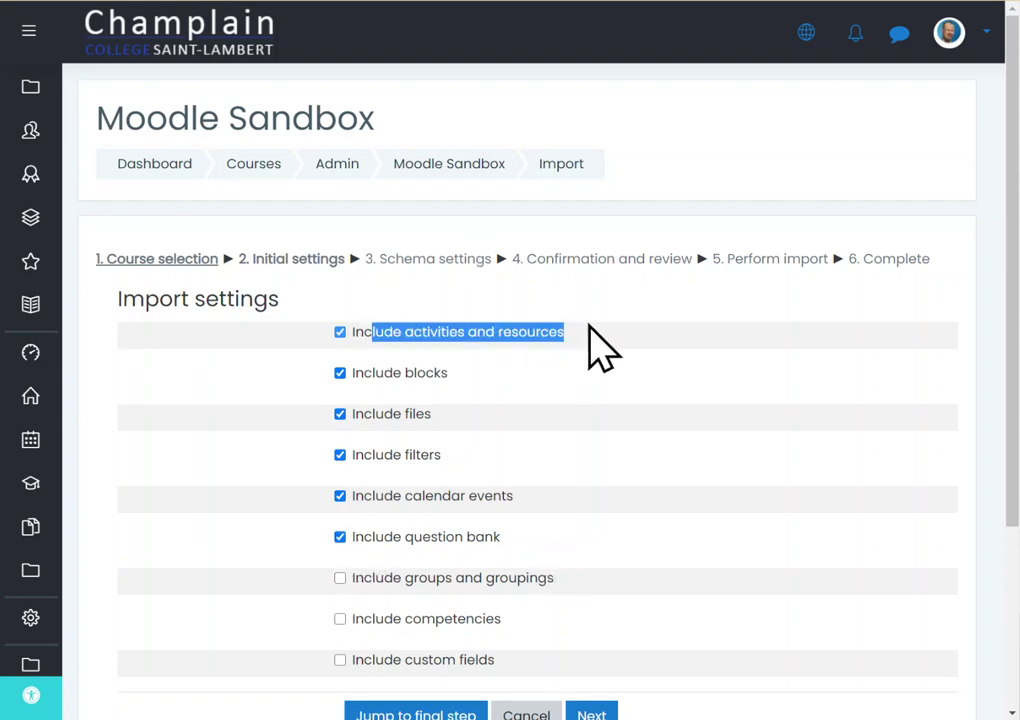
{"action": "left_click", "coordinate": [661, 303]}
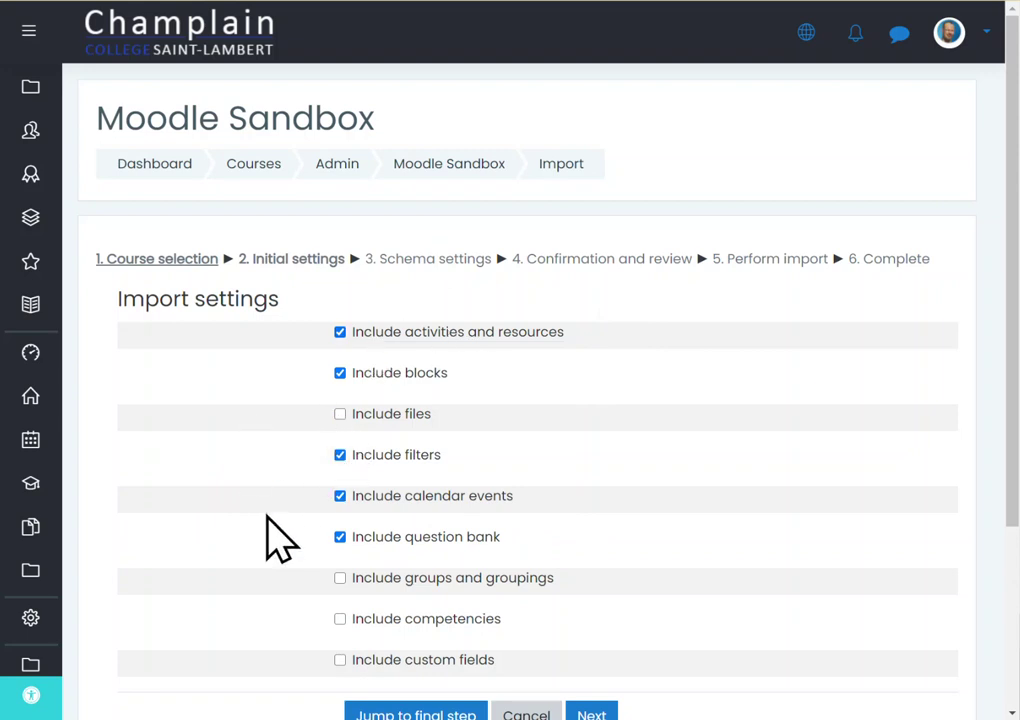
{"action": "left_click", "coordinate": [339, 456]}
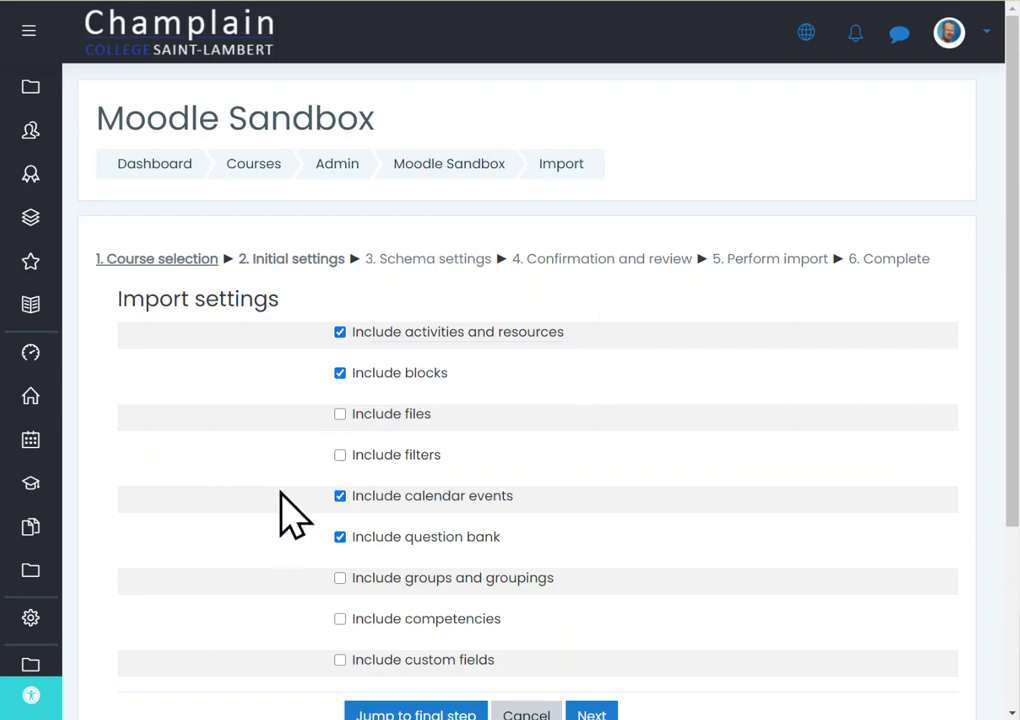
{"action": "left_click", "coordinate": [339, 496]}
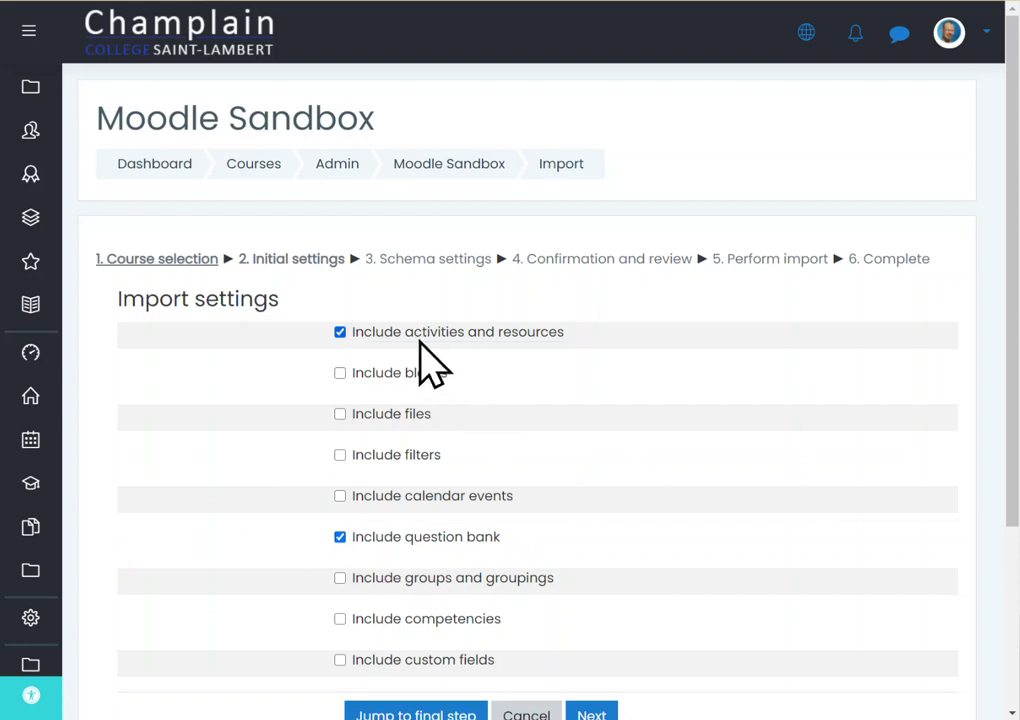
{"action": "left_click_drag", "start_coordinate": [406, 333], "coordinate": [453, 334]}
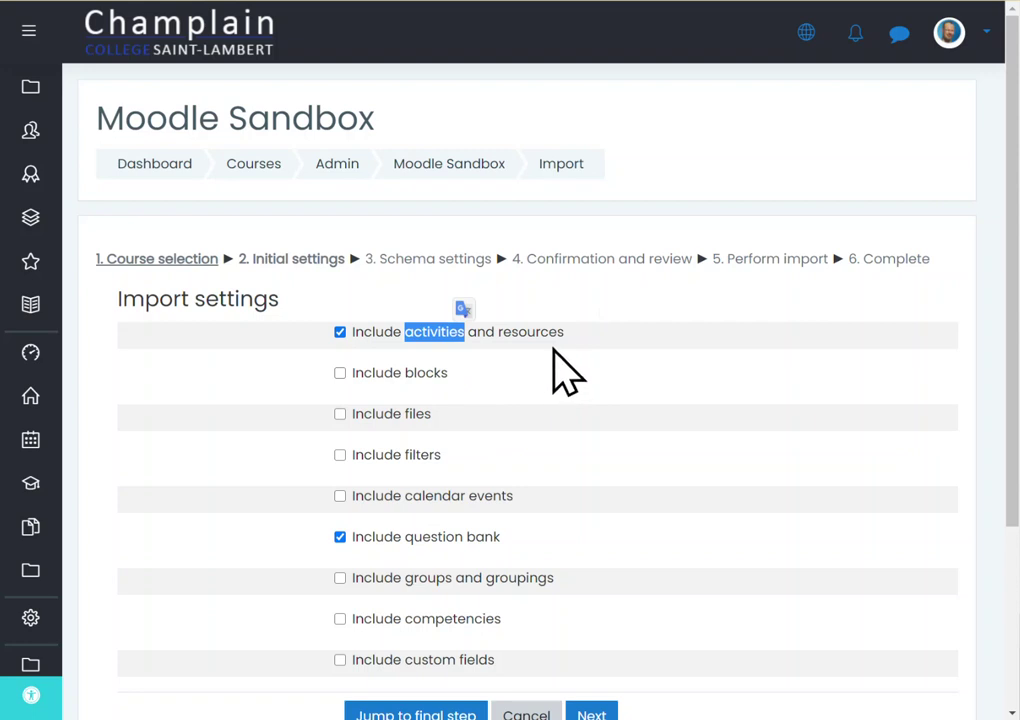
{"action": "left_click_drag", "start_coordinate": [373, 537], "coordinate": [508, 545]}
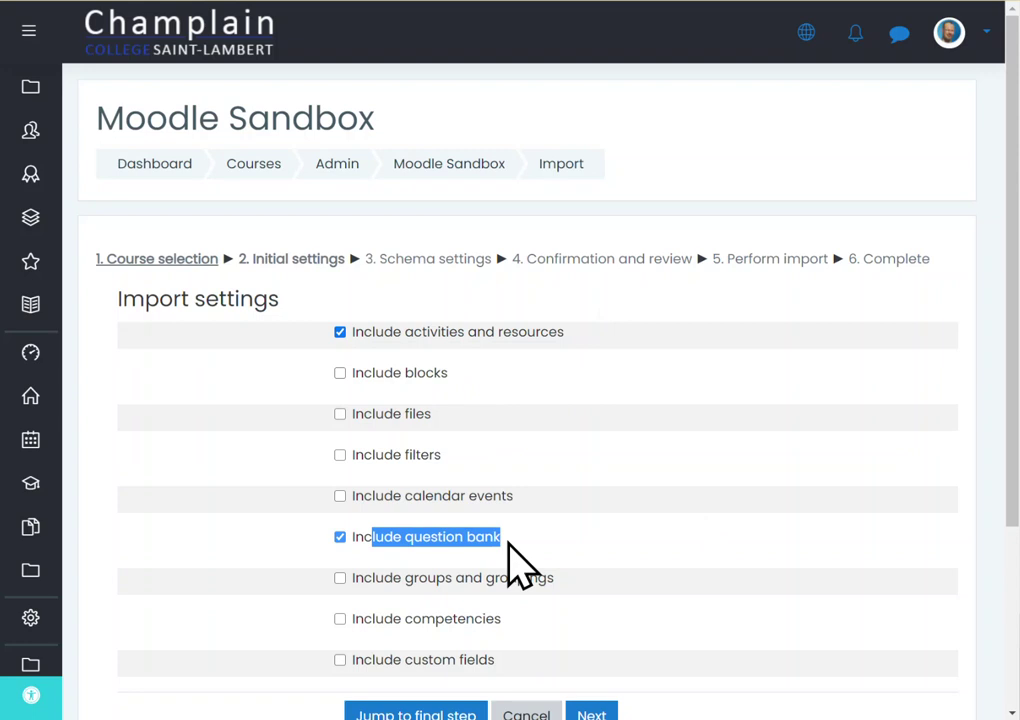
{"action": "left_click", "coordinate": [508, 543]}
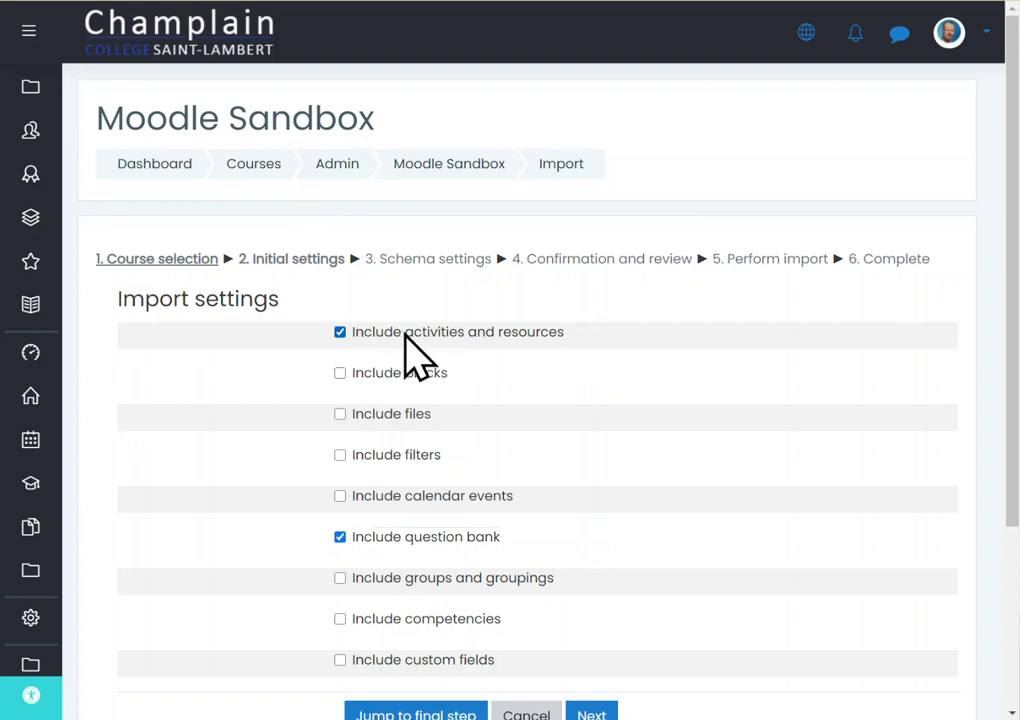
{"action": "left_click_drag", "start_coordinate": [405, 333], "coordinate": [456, 335]}
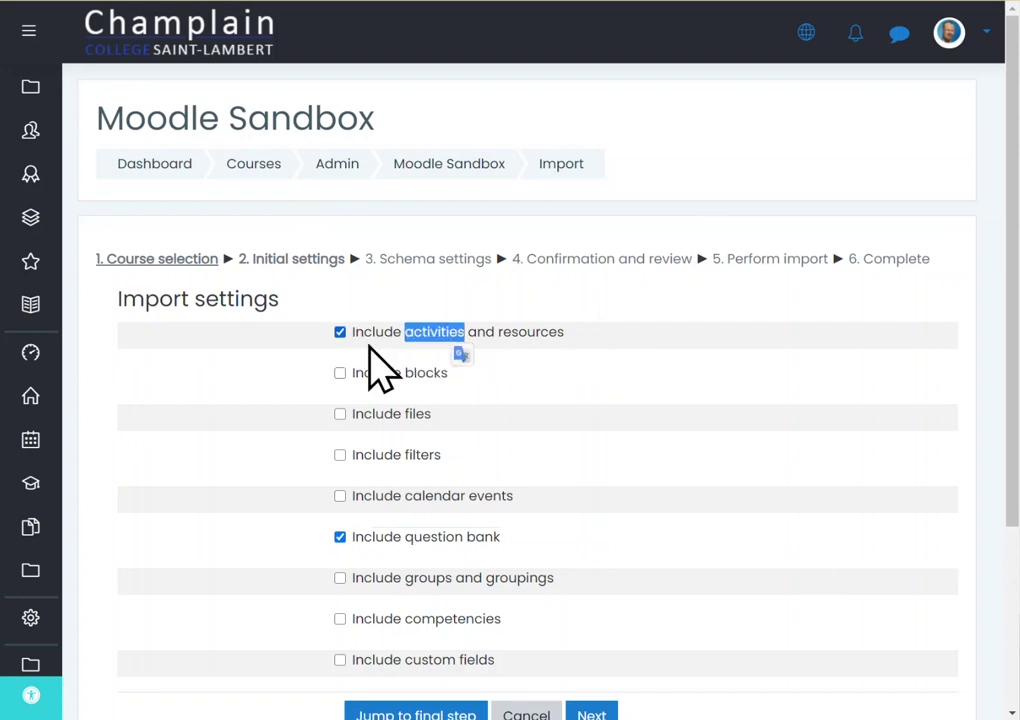
{"action": "left_click", "coordinate": [684, 360]}
{"action": "scroll", "coordinate": [695, 458], "scroll_direction": "down", "scroll_amount": 2}
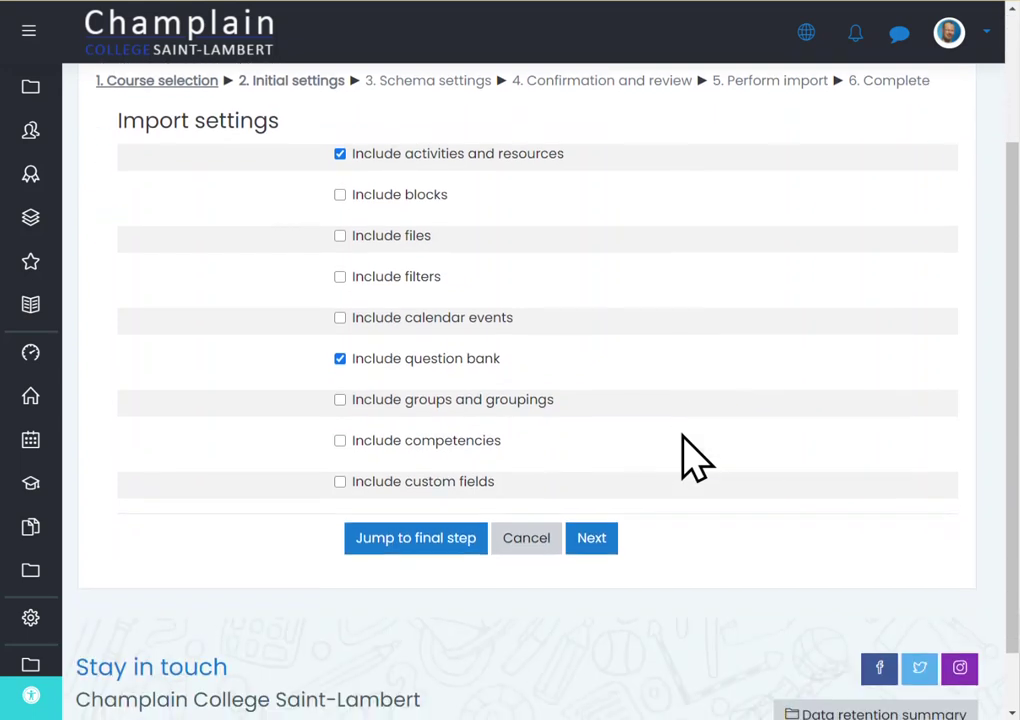
{"action": "left_click", "coordinate": [590, 553]}
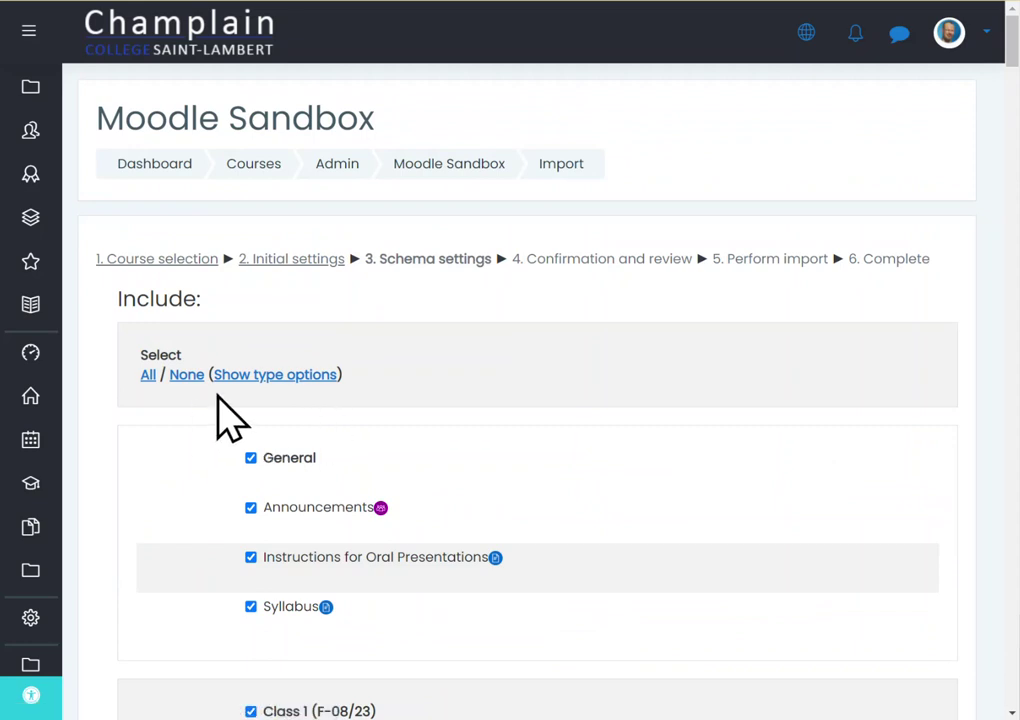
Look through the source course's items in the schema settings and deselect all of them
{"action": "scroll", "coordinate": [960, 182], "scroll_direction": "down", "scroll_amount": 5}
{"action": "left_click_drag", "start_coordinate": [1002, 98], "coordinate": [1012, 318]}
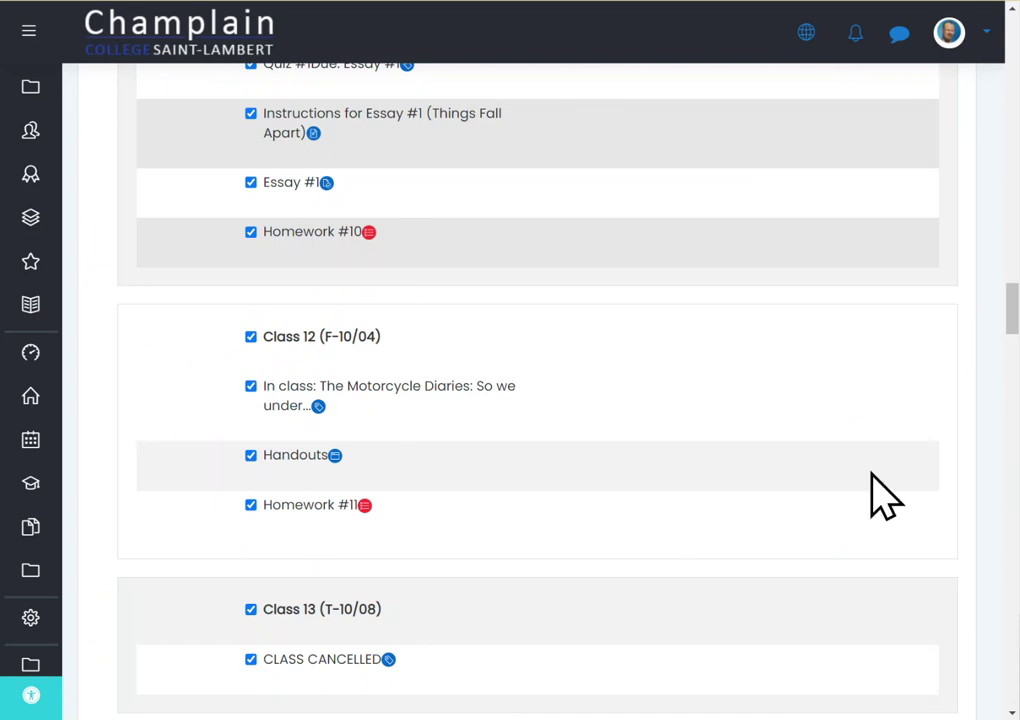
{"action": "left_click_drag", "start_coordinate": [1011, 308], "coordinate": [1010, 60]}
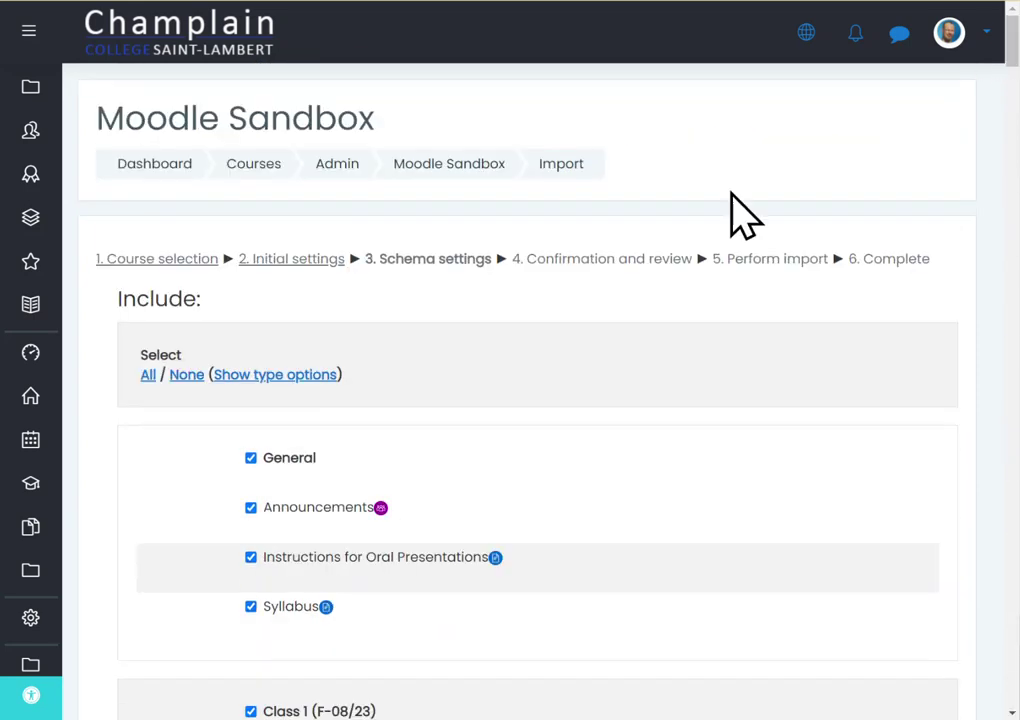
{"action": "left_click", "coordinate": [186, 375]}
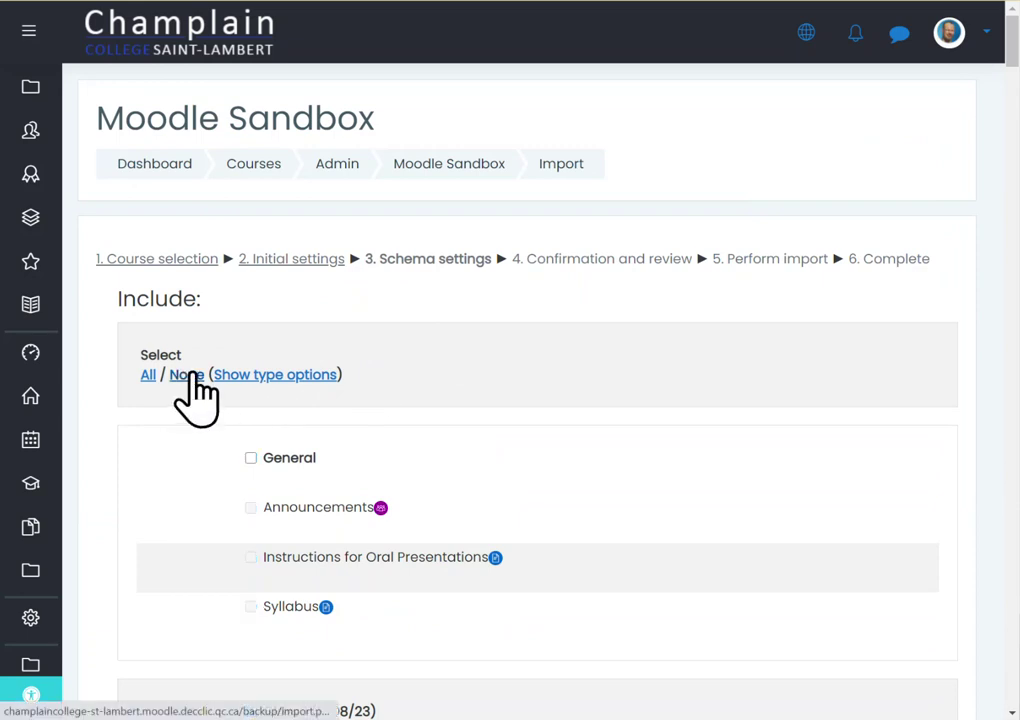
Include the Class 1 (F-08/23) section with only its Homework #1 and continue to the confirmation and review stage
{"action": "scroll", "coordinate": [727, 467], "scroll_direction": "down", "scroll_amount": 1}
{"action": "scroll", "coordinate": [727, 490], "scroll_direction": "down", "scroll_amount": 3}
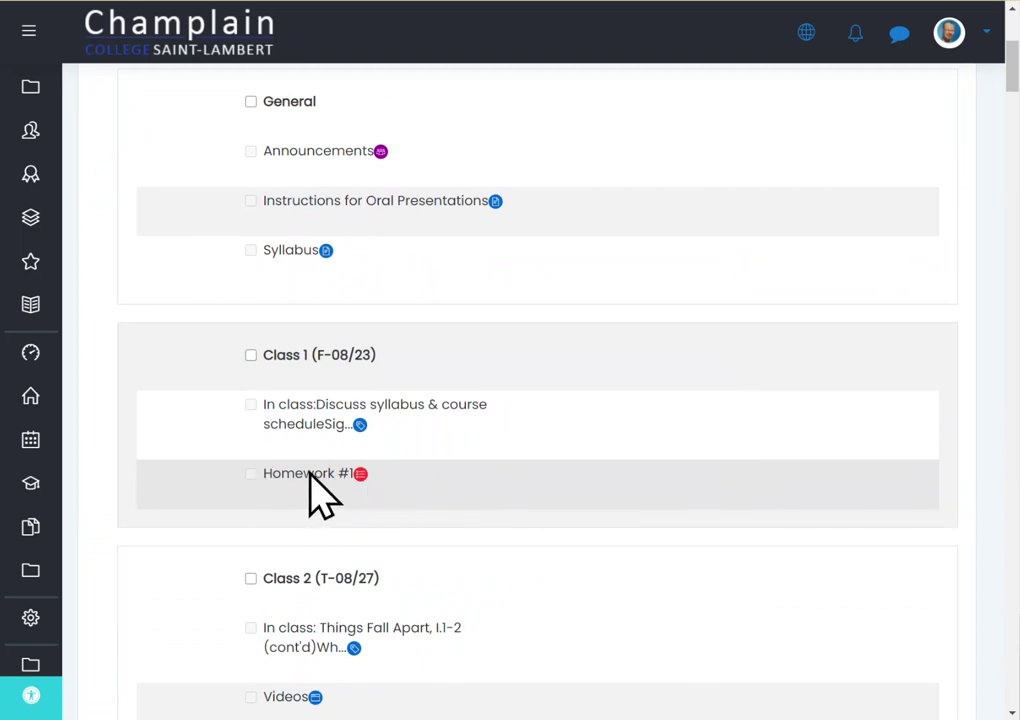
{"action": "left_click_drag", "start_coordinate": [265, 477], "coordinate": [353, 449]}
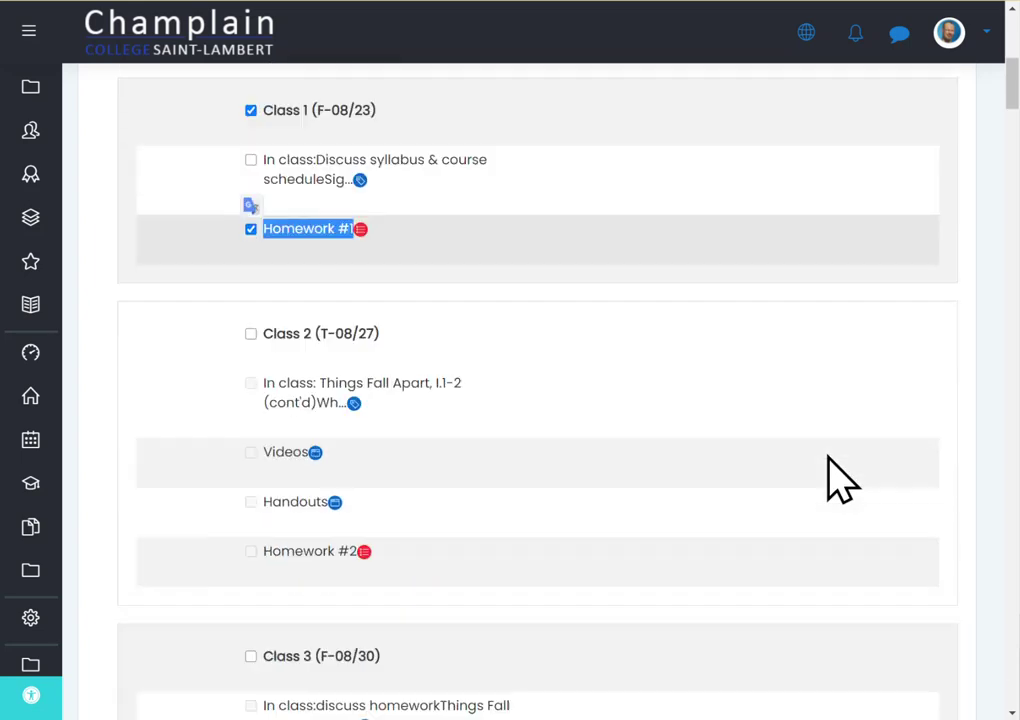
{"action": "scroll", "coordinate": [836, 480], "scroll_direction": "down", "scroll_amount": 20}
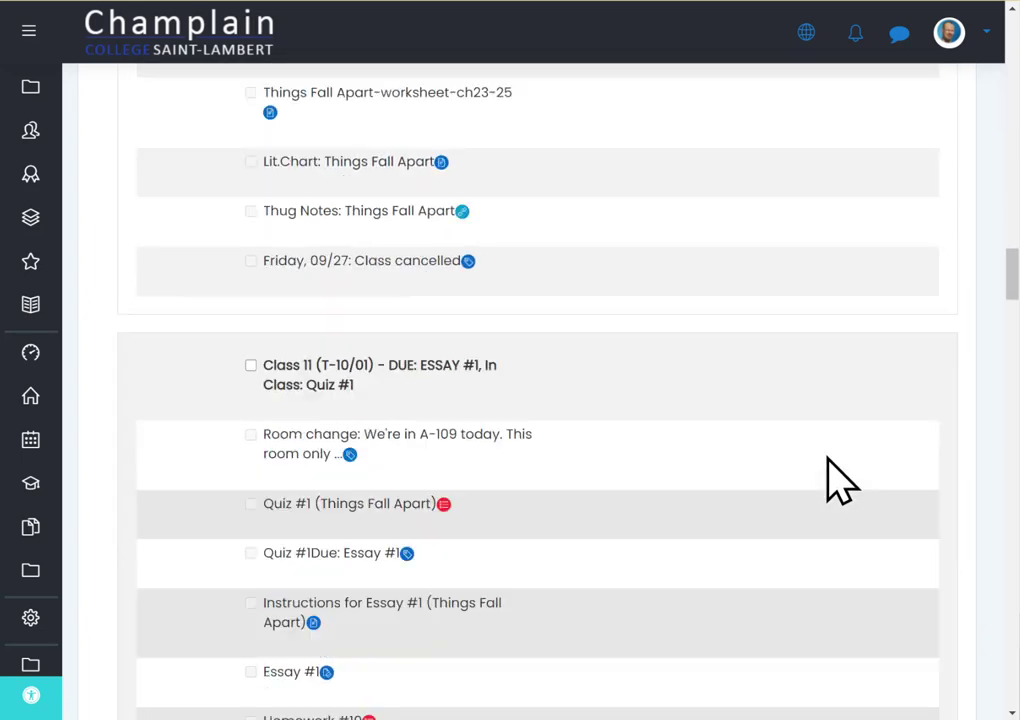
{"action": "scroll", "coordinate": [836, 480], "scroll_direction": "down", "scroll_amount": 20}
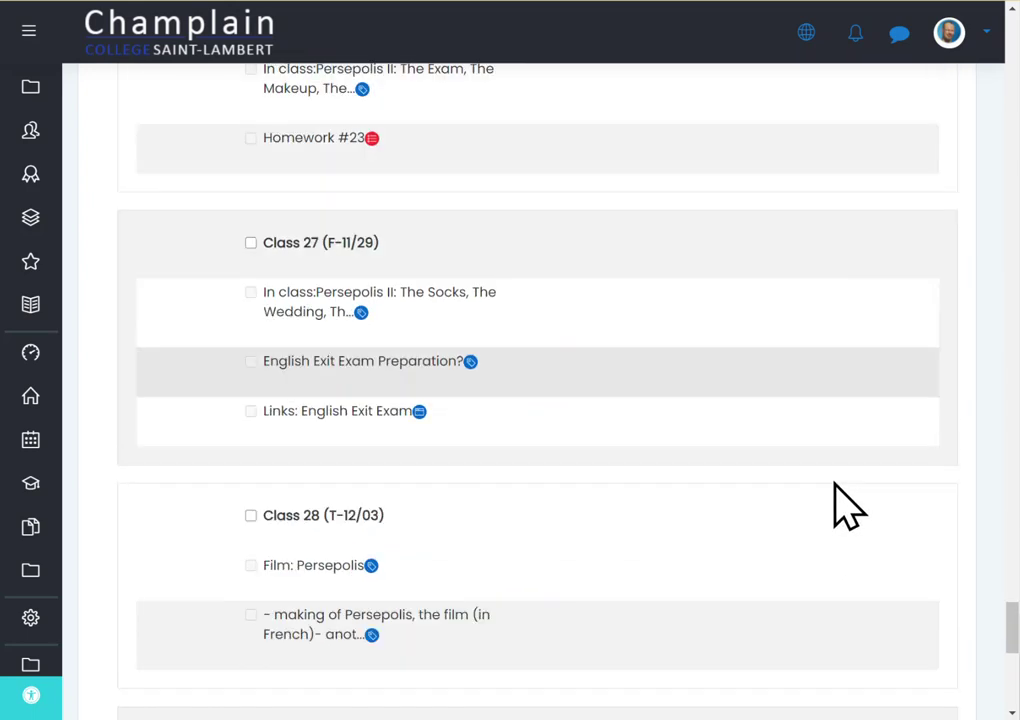
{"action": "scroll", "coordinate": [848, 505], "scroll_direction": "down", "scroll_amount": 10}
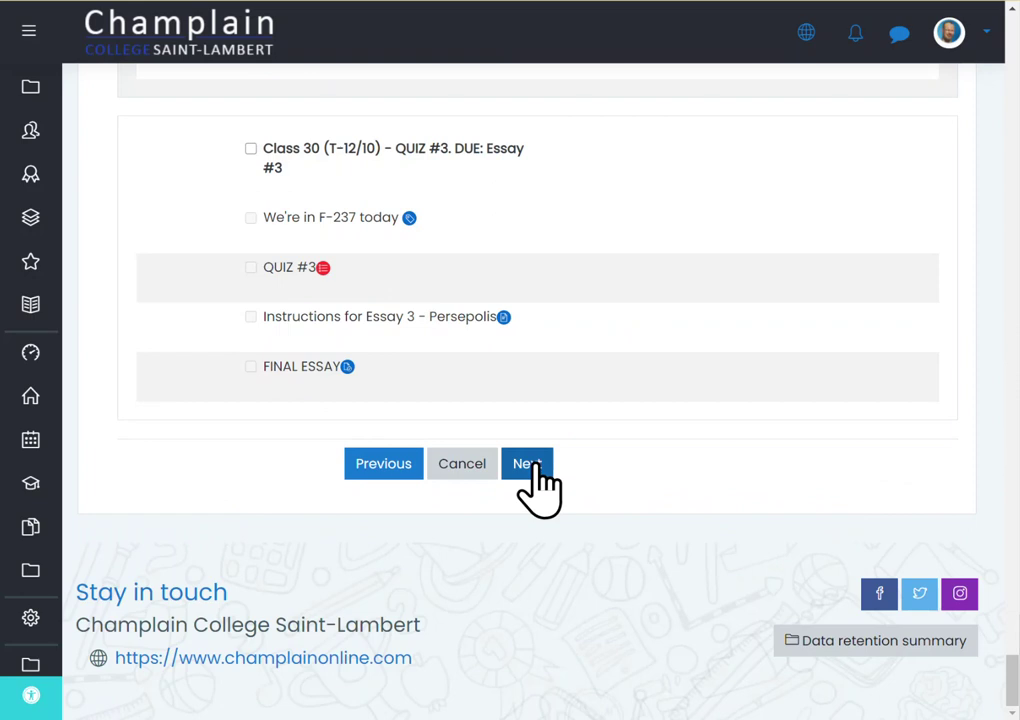
{"action": "left_click", "coordinate": [532, 464]}
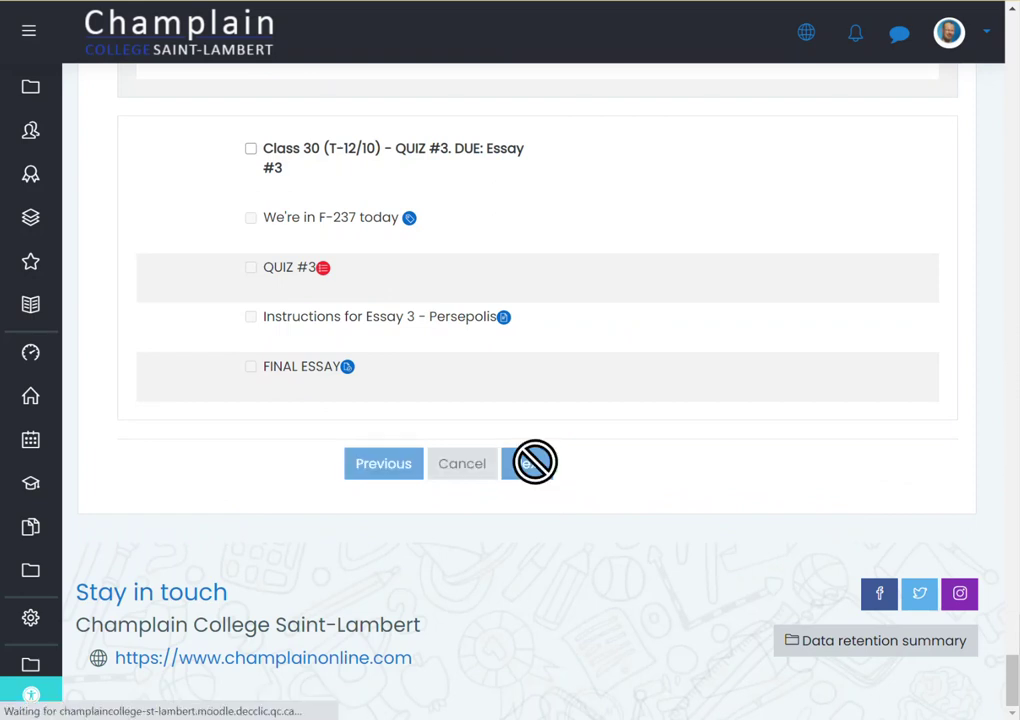
Review the included items on the confirmation page down to its end and perform the import
{"action": "scroll", "coordinate": [587, 371], "scroll_direction": "down", "scroll_amount": 10}
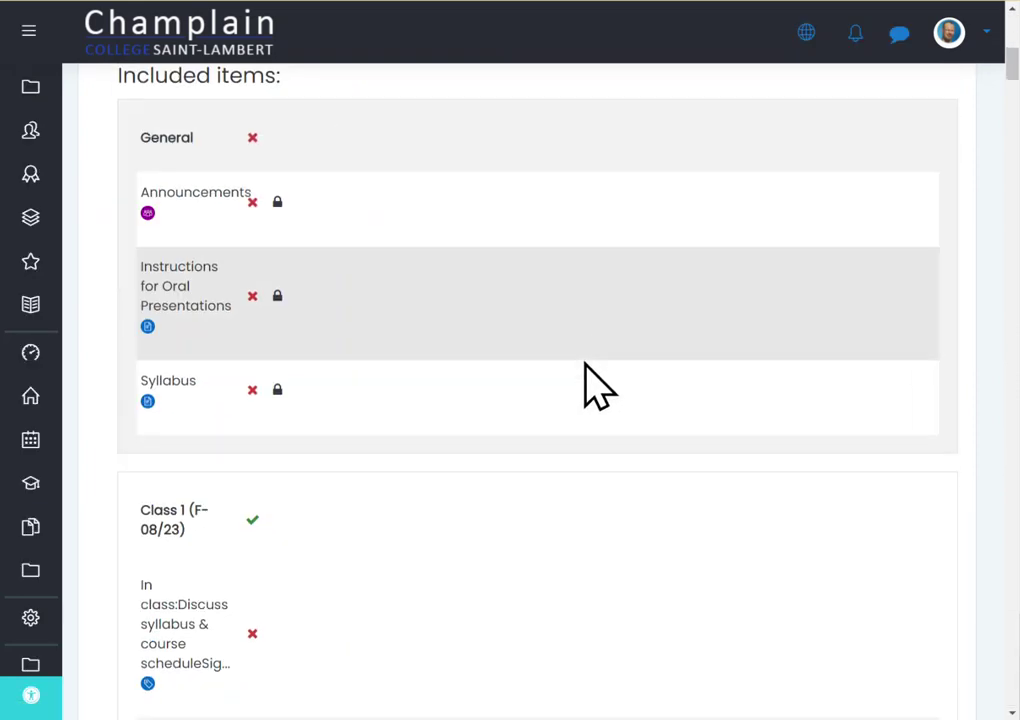
{"action": "scroll", "coordinate": [587, 375], "scroll_direction": "down", "scroll_amount": 10}
{"action": "left_click_drag", "start_coordinate": [1012, 148], "coordinate": [1012, 665]}
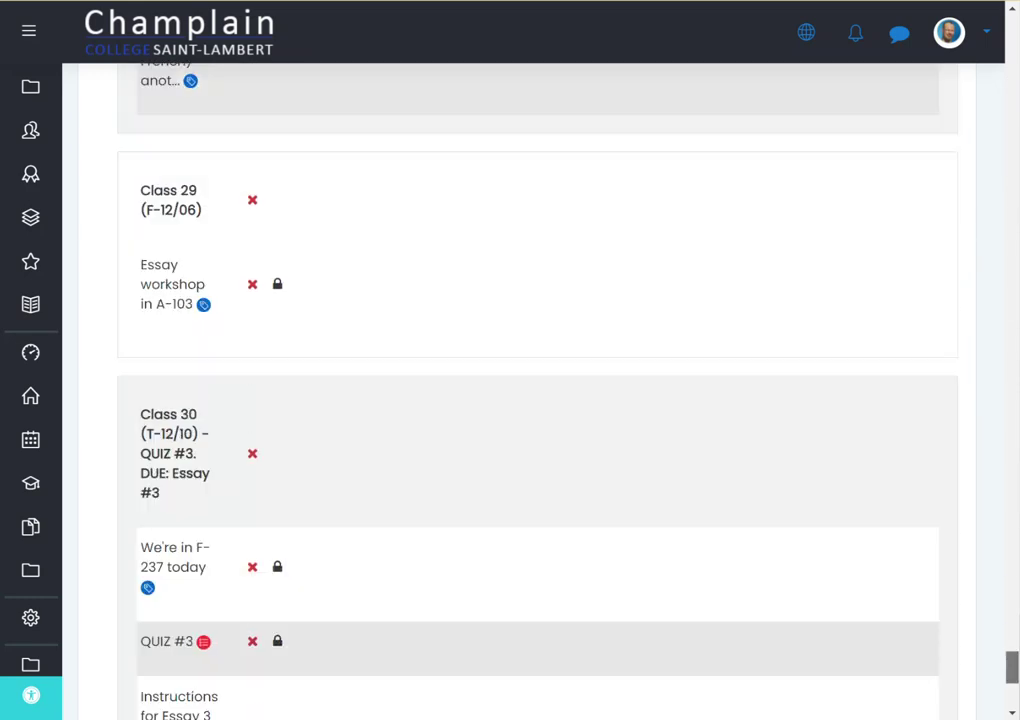
{"action": "scroll", "coordinate": [540, 390], "scroll_direction": "down", "scroll_amount": 5}
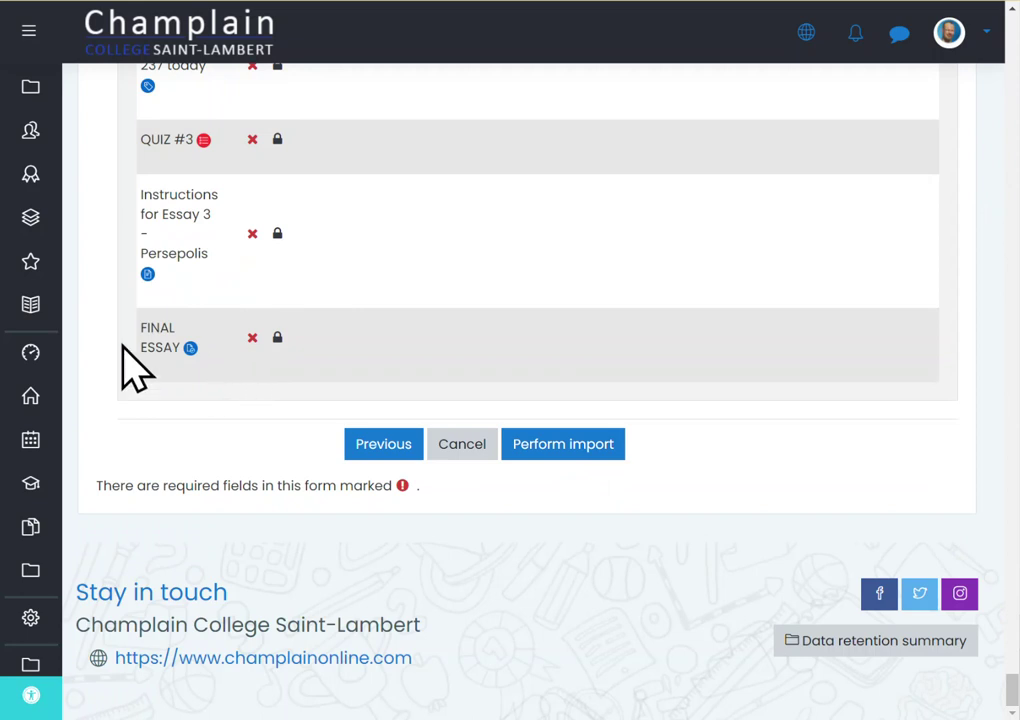
{"action": "left_click", "coordinate": [590, 448]}
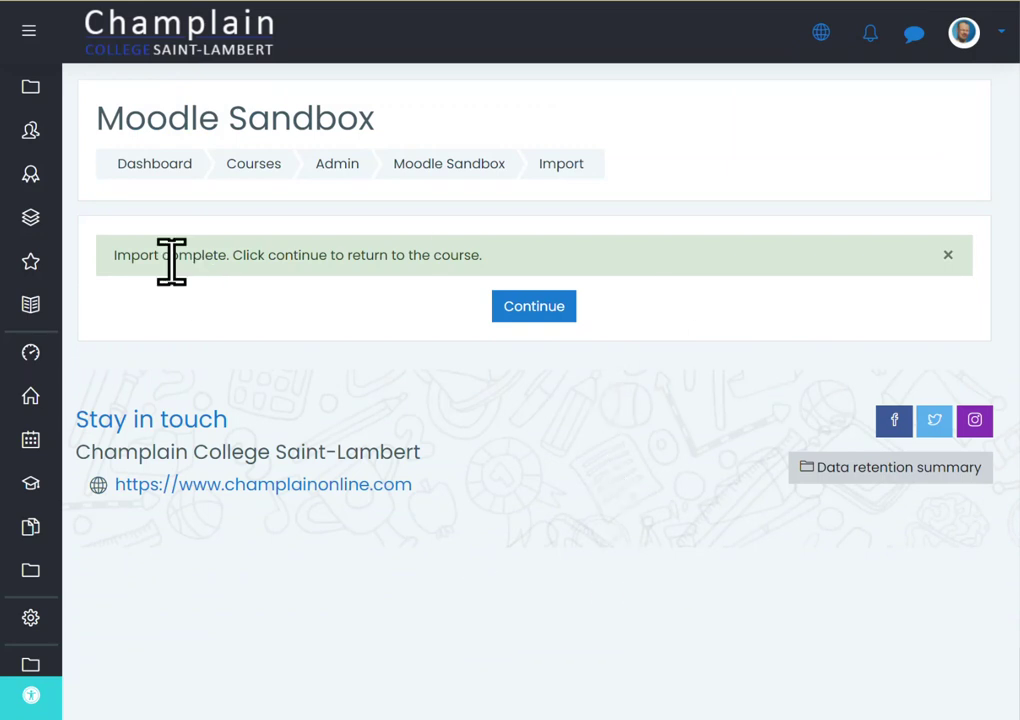
Continue back to the Moodle Sandbox course and check the Basics section for the imported Homework #1 quiz
{"action": "left_click_drag", "start_coordinate": [114, 256], "coordinate": [453, 255]}
{"action": "left_click", "coordinate": [538, 305]}
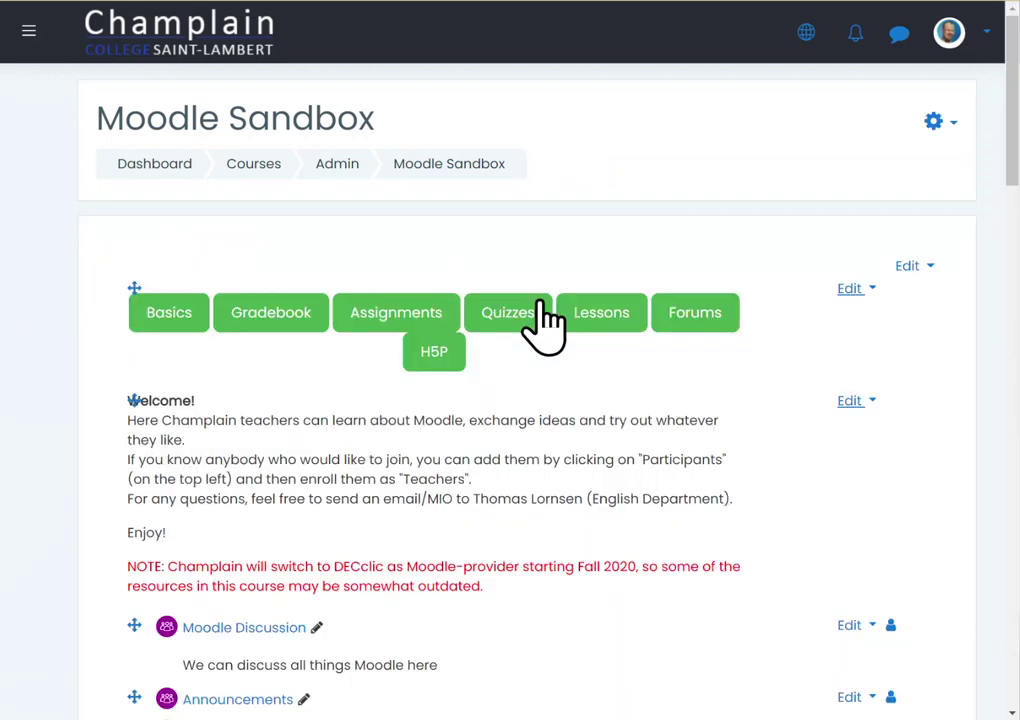
{"action": "scroll", "coordinate": [269, 433], "scroll_direction": "down", "scroll_amount": 6}
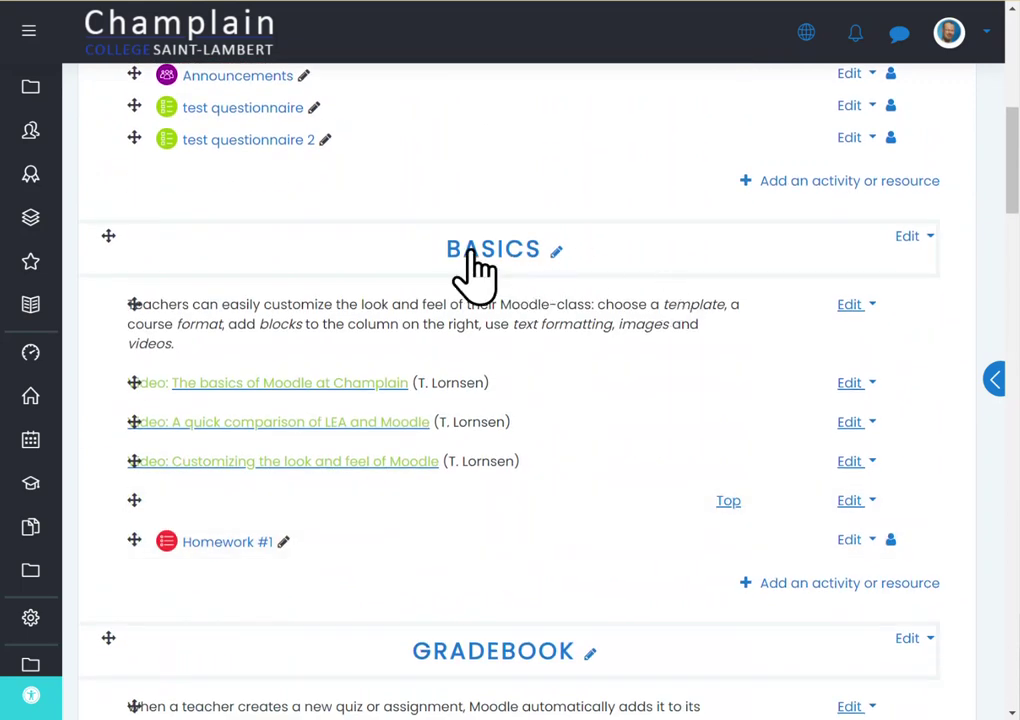
{"action": "left_click_drag", "start_coordinate": [438, 250], "coordinate": [556, 247]}
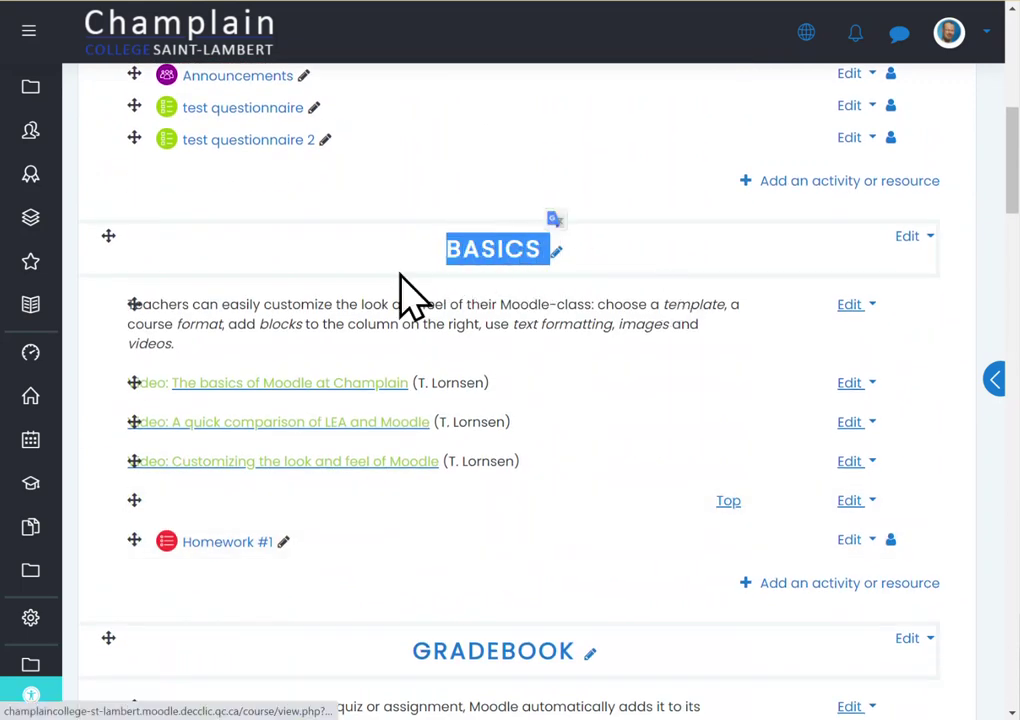
{"action": "left_click", "coordinate": [319, 278]}
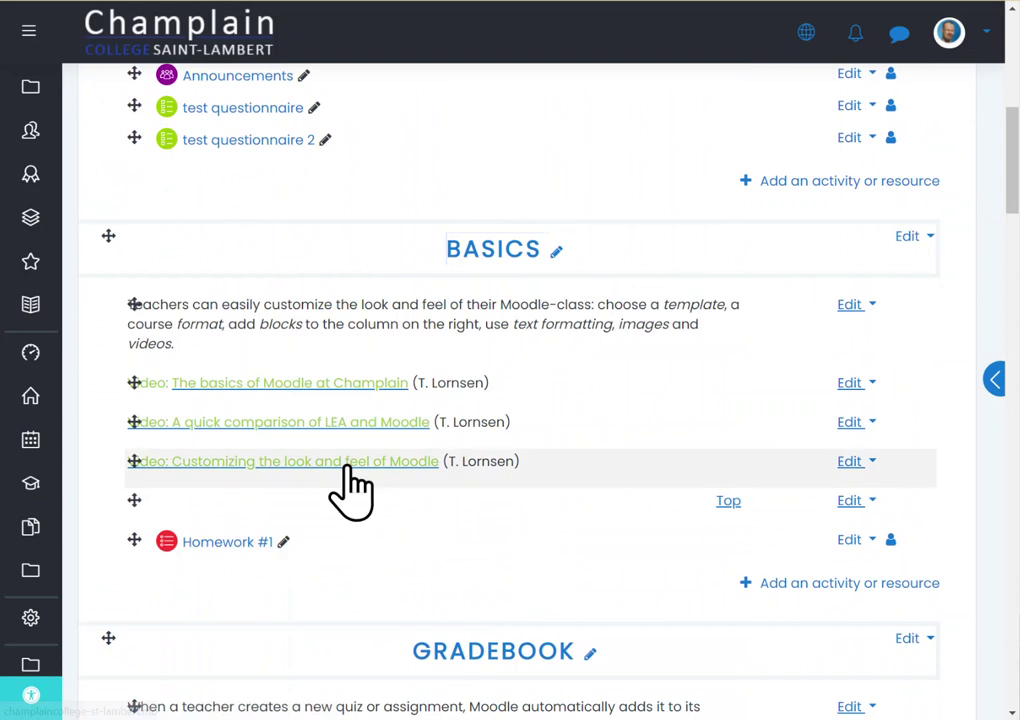